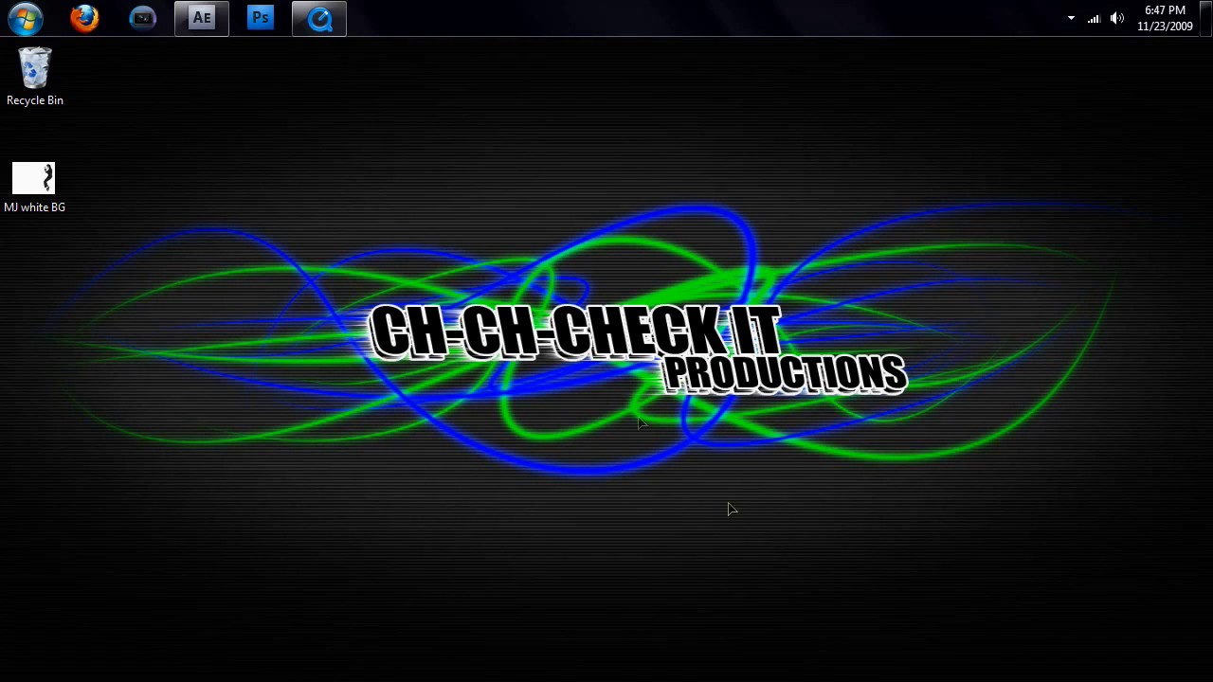
# - Restore the FINAL The Beach QuickTime Player window from the taskbar
pyautogui.click(319, 18)
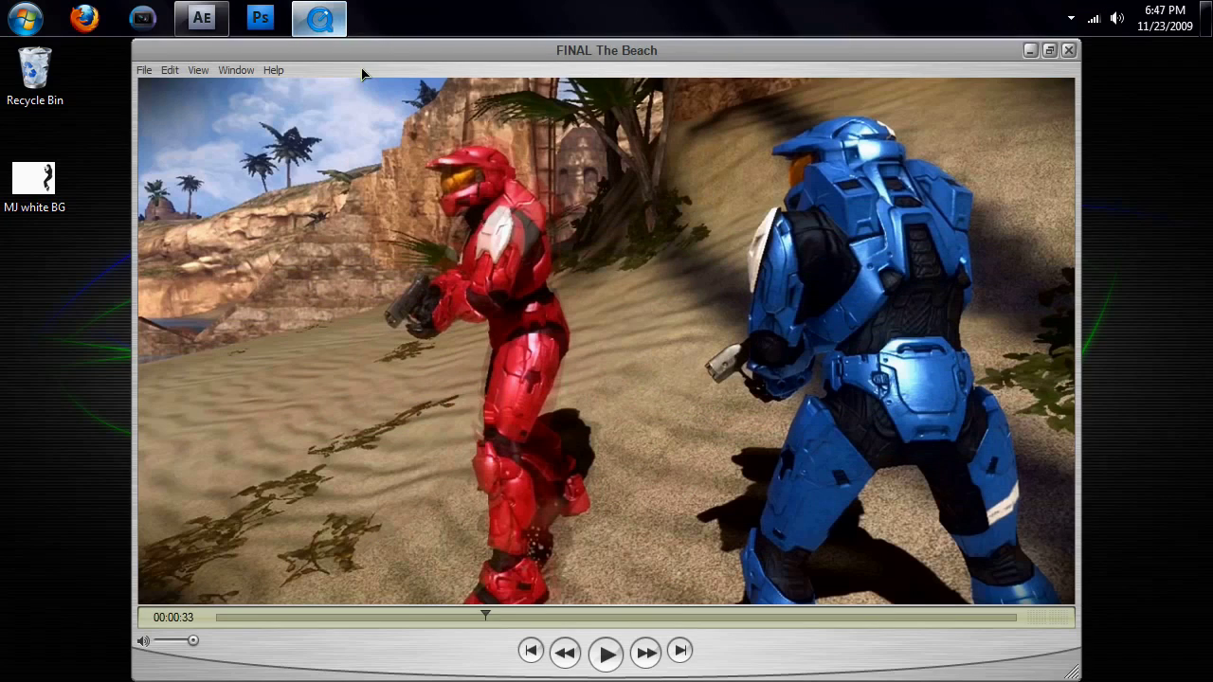
# - Play FINAL The Beach to the red-helmet close-up at 00:00:44, pause, and minimize the player
pyautogui.click(614, 655)
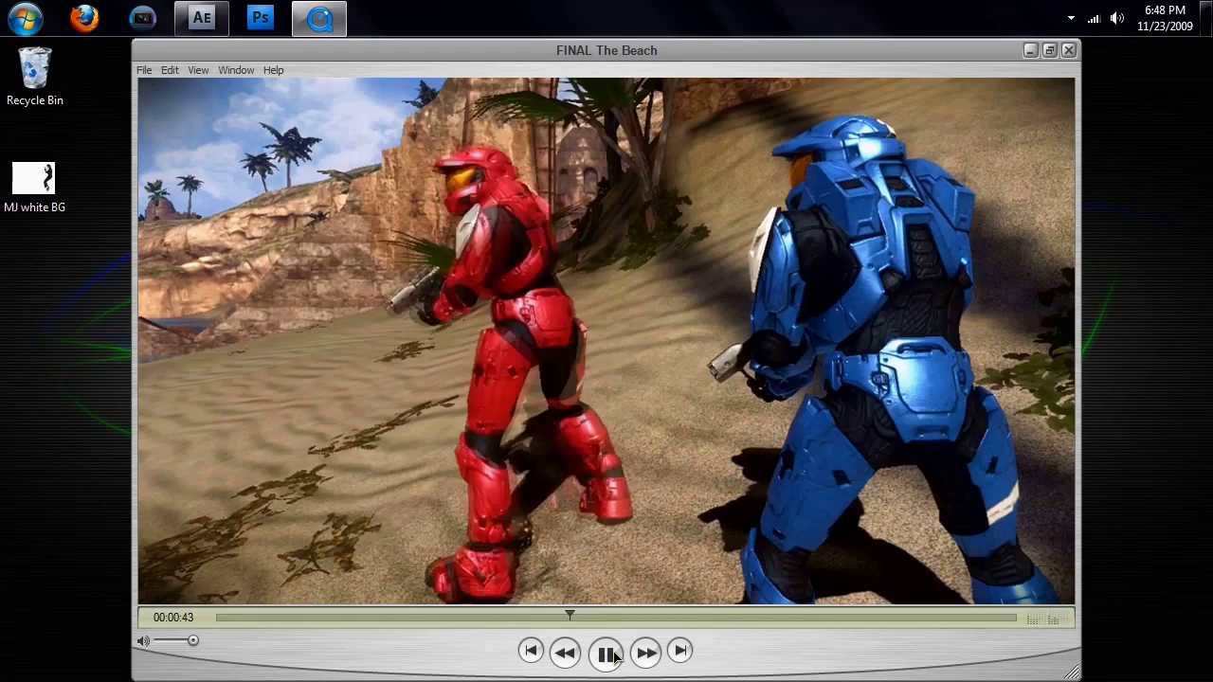
pyautogui.click(607, 654)
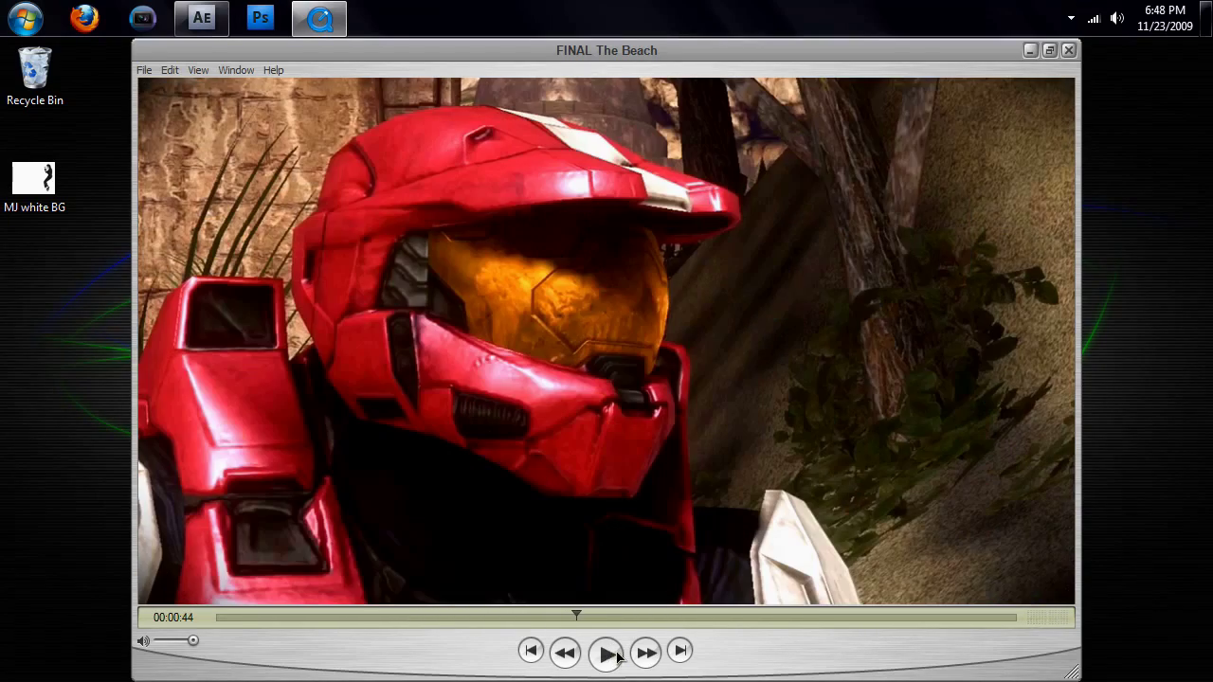
pyautogui.click(1030, 50)
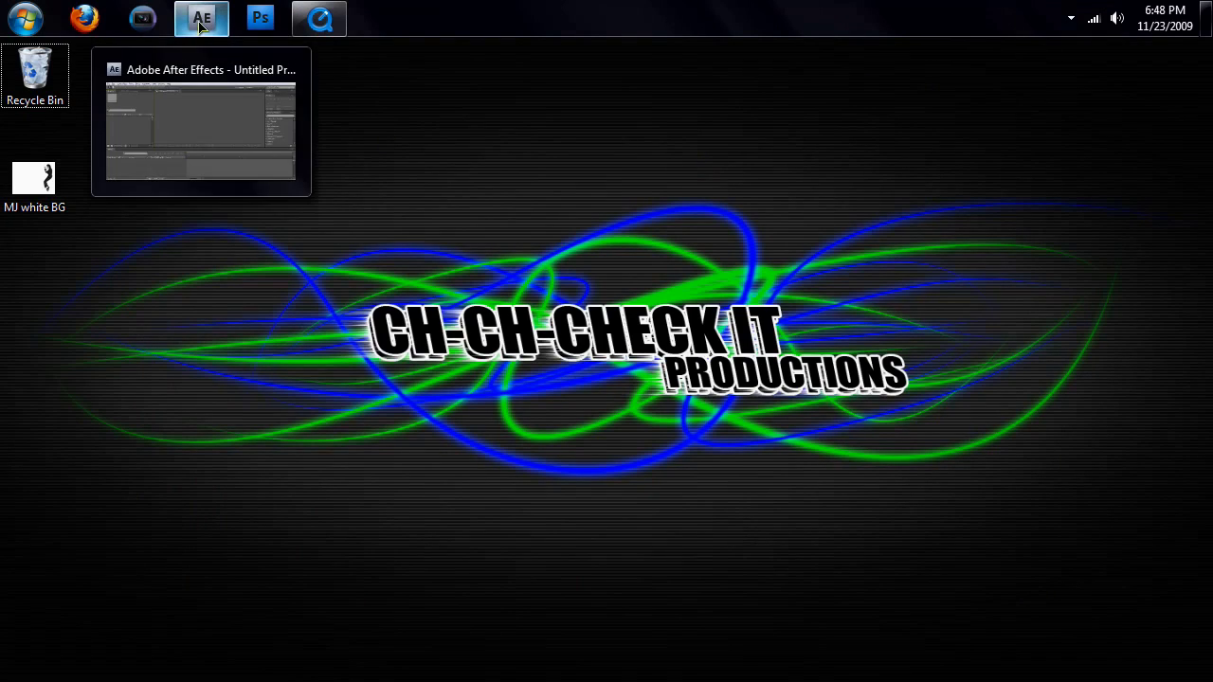
# - Restore the After Effects Untitled Project window from the taskbar
pyautogui.click(239, 64)
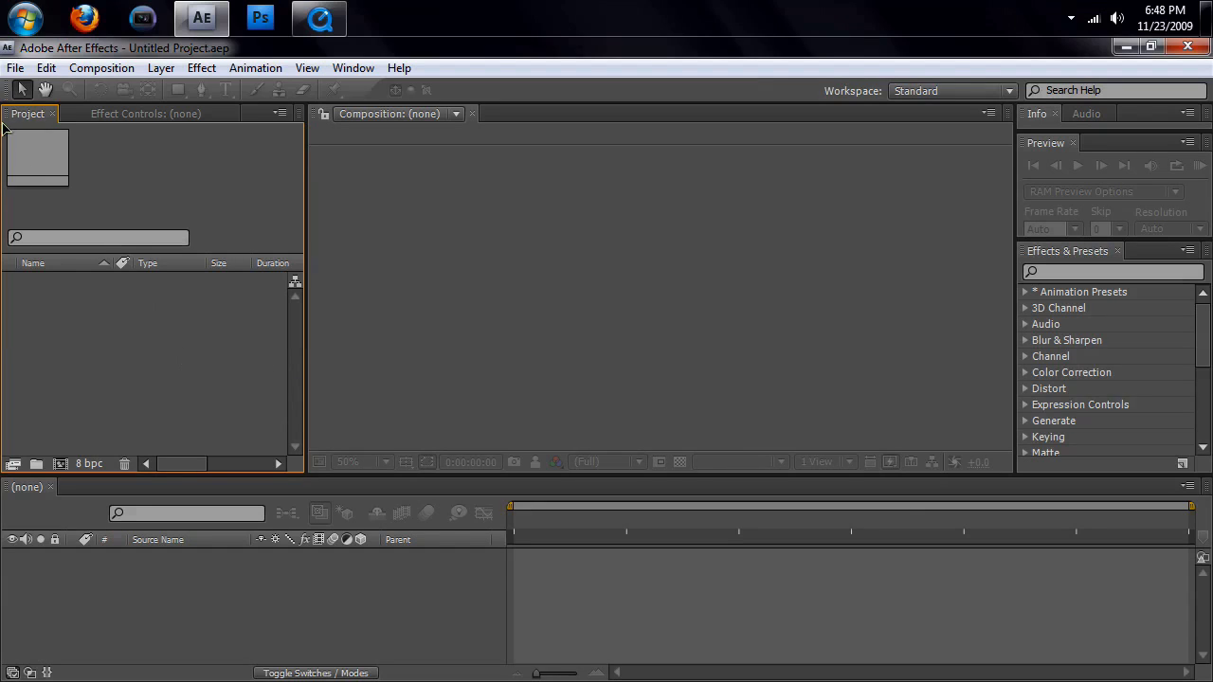
# - Import Close Up, Full Body, Medium Shot and The Area clips from the GS Yo folder
pyautogui.doubleClick(207, 389)
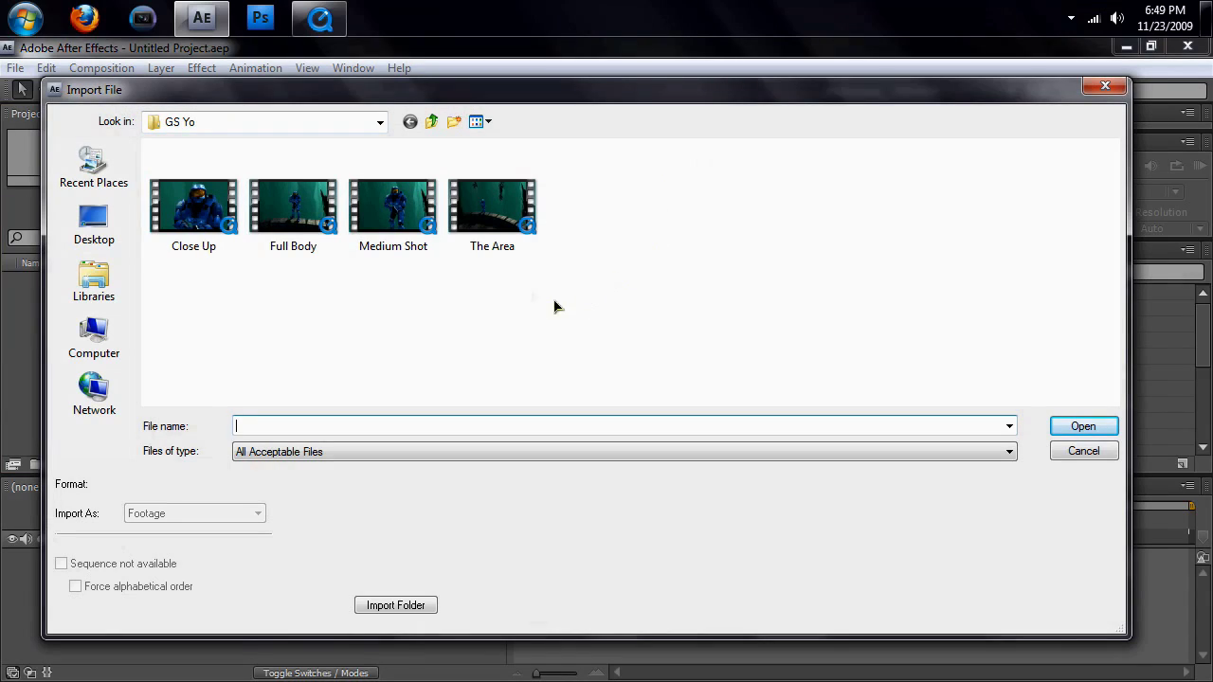
pyautogui.moveTo(618, 323); pyautogui.dragTo(145, 144)
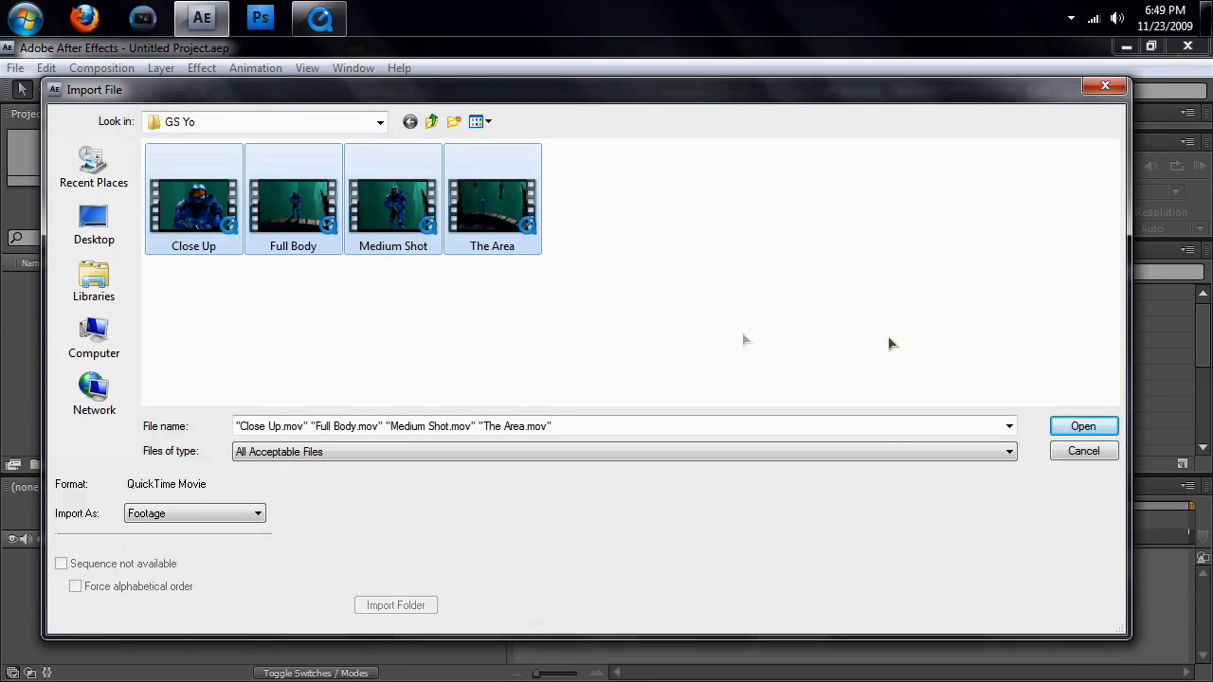
pyautogui.click(1072, 426)
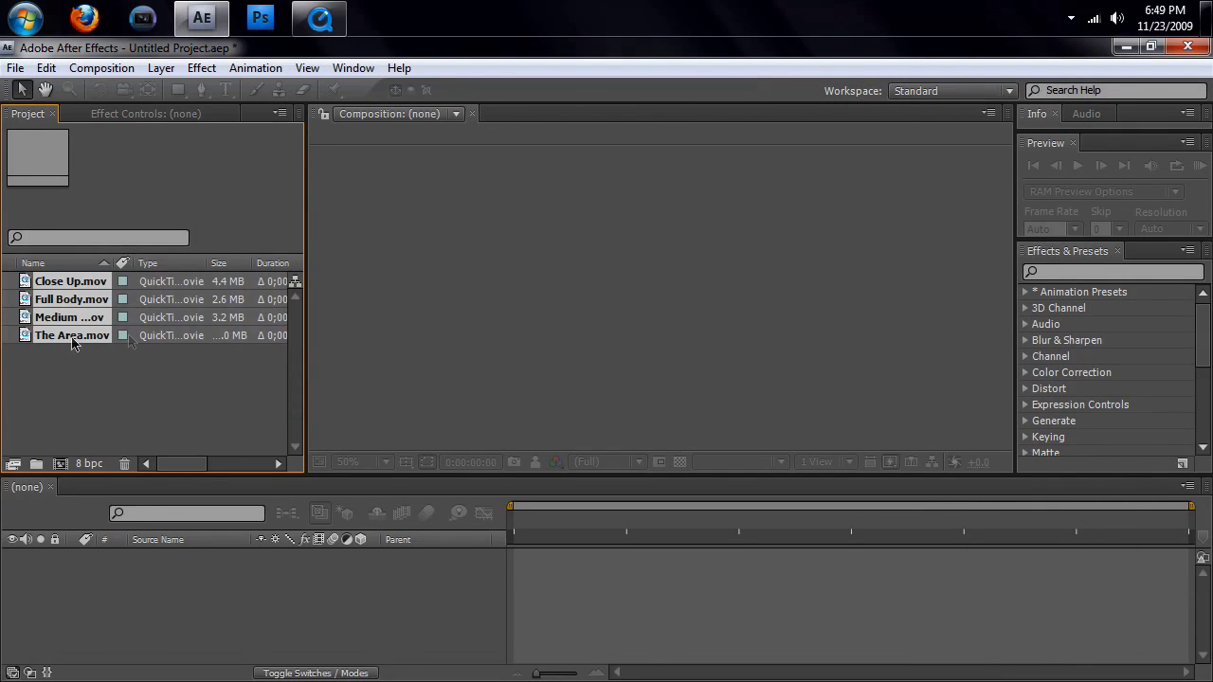
# - Create a 1280x720, 29.97 fps composition from The Area.mov alone
pyautogui.click(72, 362)
pyautogui.click(64, 339)
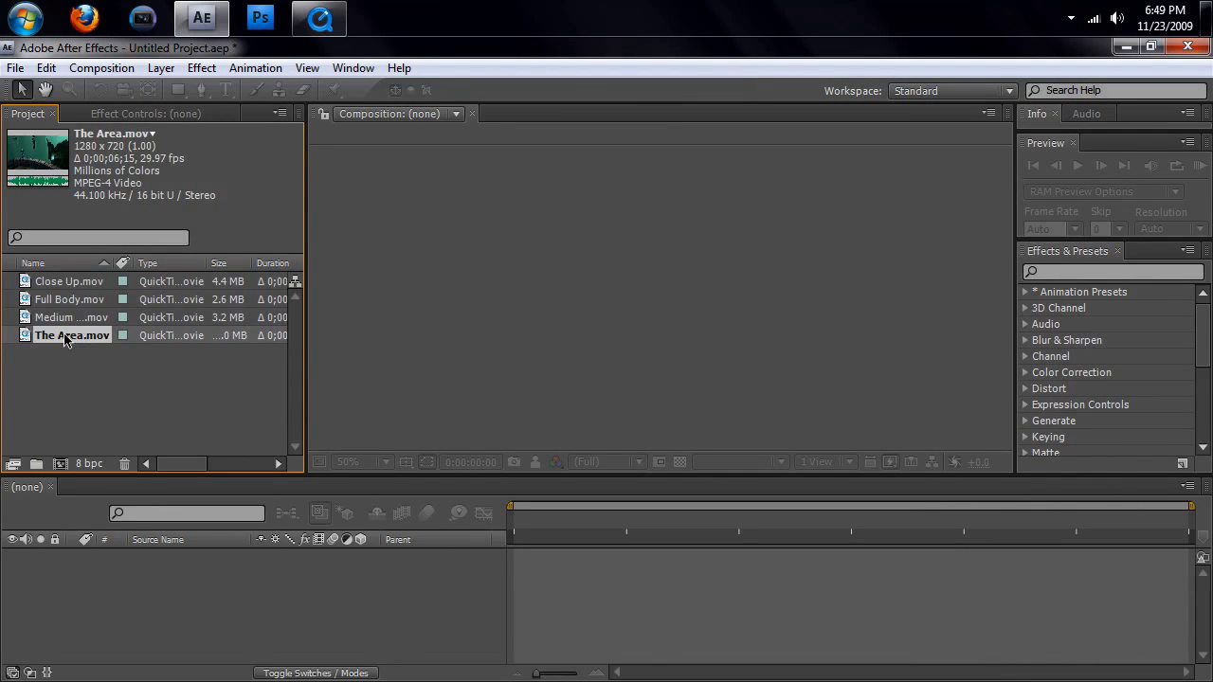
pyautogui.moveTo(65, 339); pyautogui.dragTo(636, 311)
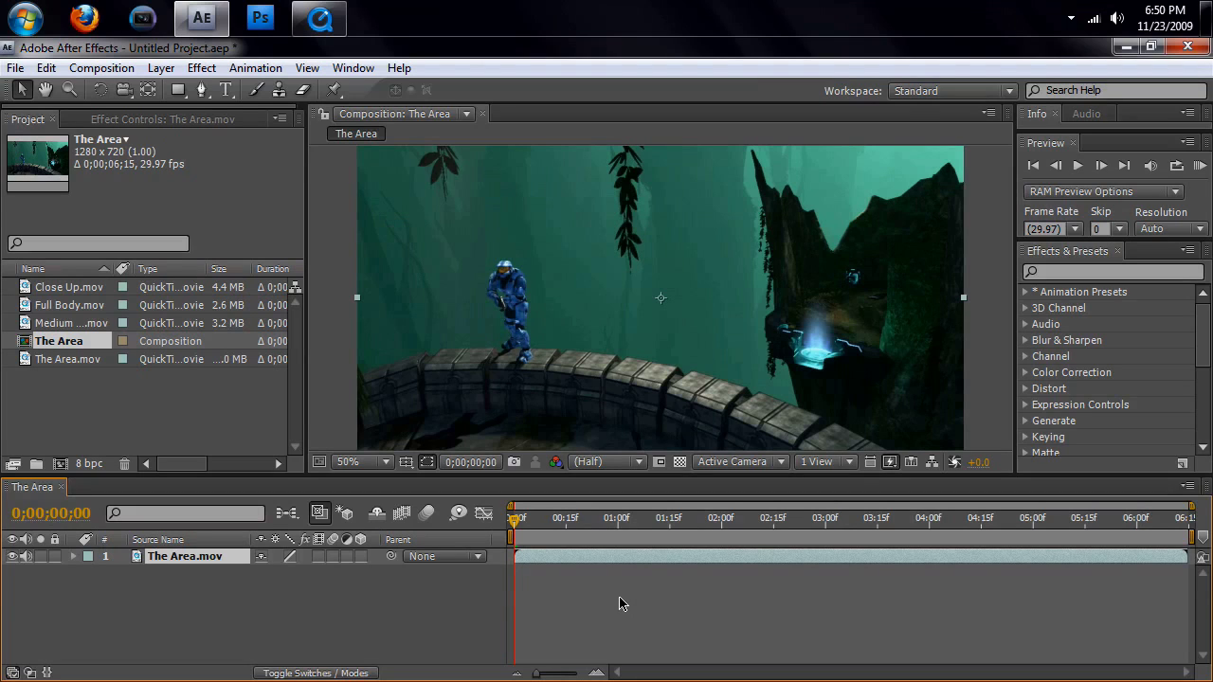
# - Preview The Area composition playing, then stop the playback
pyautogui.press('space')
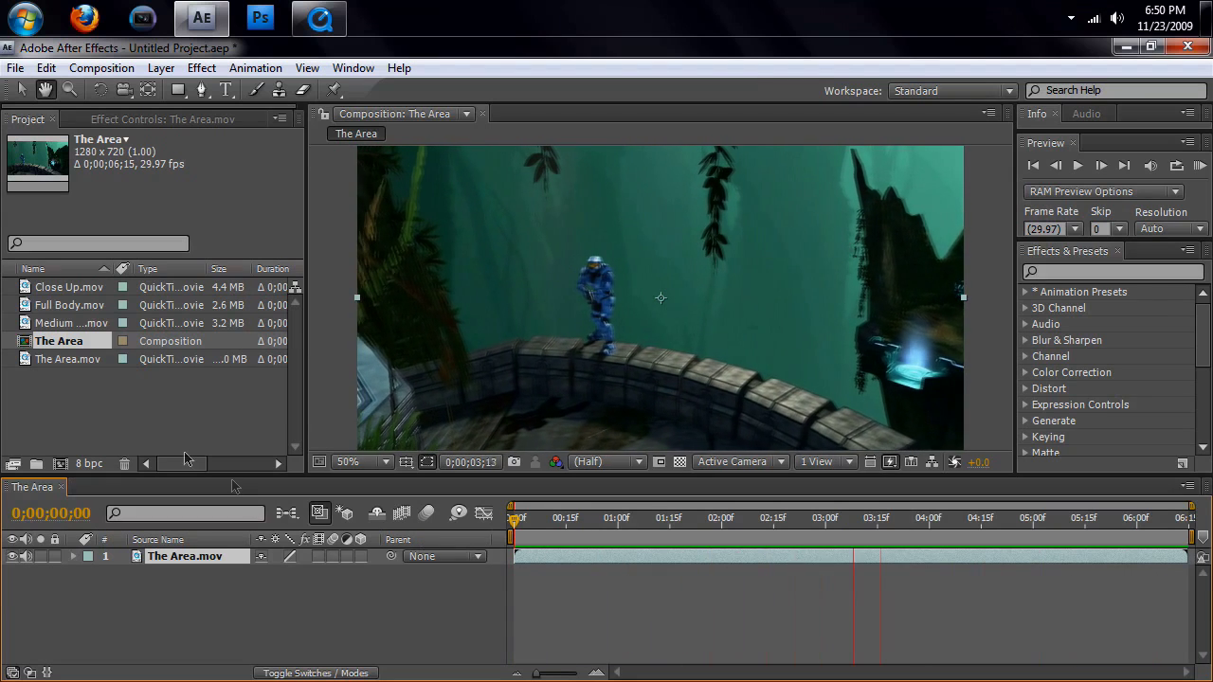
pyautogui.press('space')
# - Delete The Area composition and The Area.mov from the project
pyautogui.moveTo(85, 362); pyautogui.dragTo(71, 351)
pyautogui.press('Delete')
pyautogui.click(764, 434)
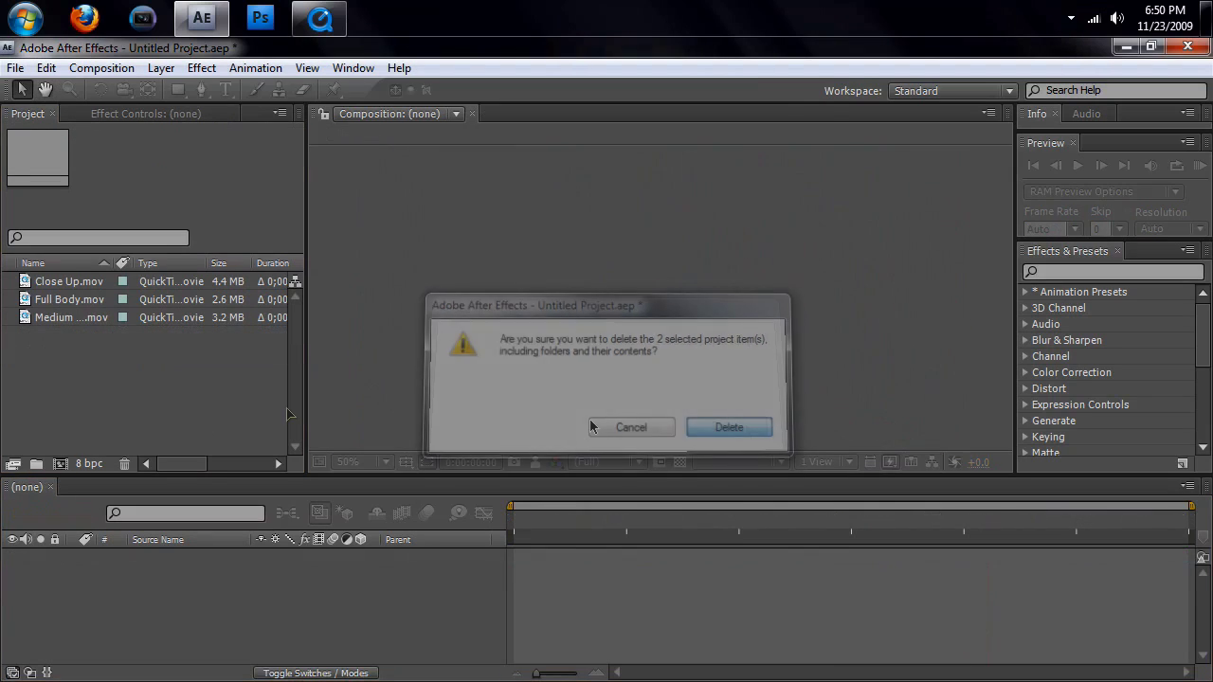
# - Check the remaining clips' details, then build a Close Up composition from Close Up.mov
pyautogui.moveTo(66, 284)
pyautogui.mouseDown()
pyautogui.moveTo(563, 298)
pyautogui.moveTo(434, 305)
pyautogui.moveTo(163, 280)
pyautogui.moveTo(66, 287)
pyautogui.mouseUp()
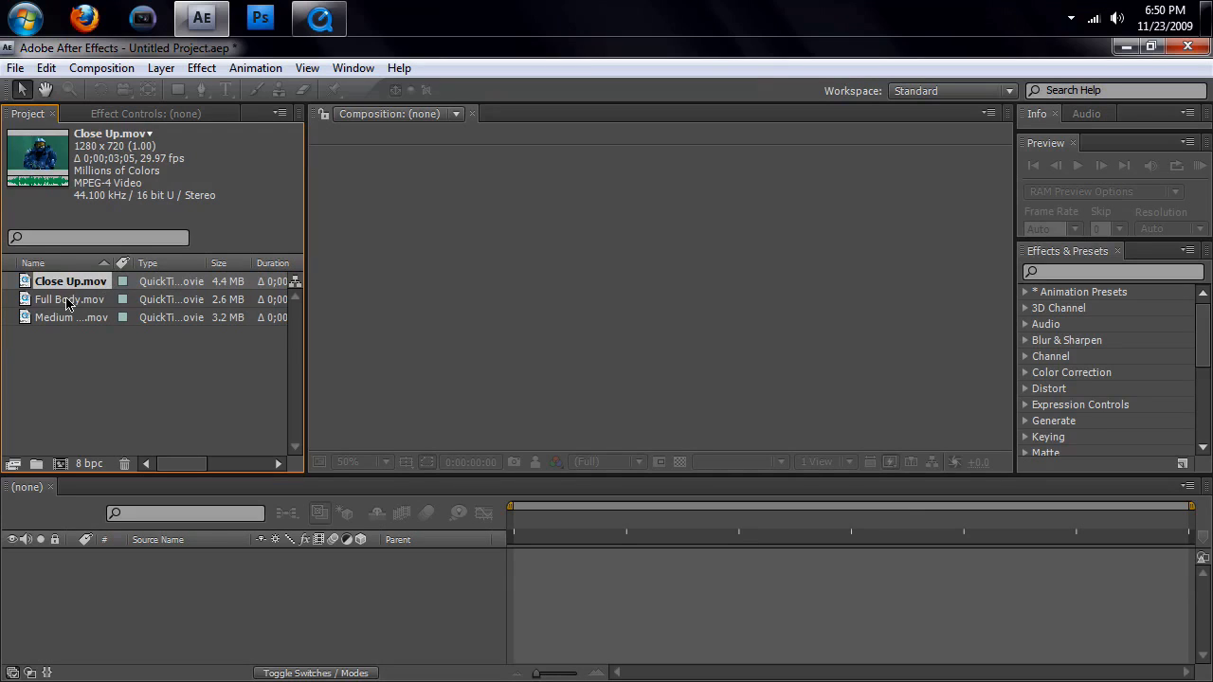
pyautogui.click(67, 299)
pyautogui.click(66, 318)
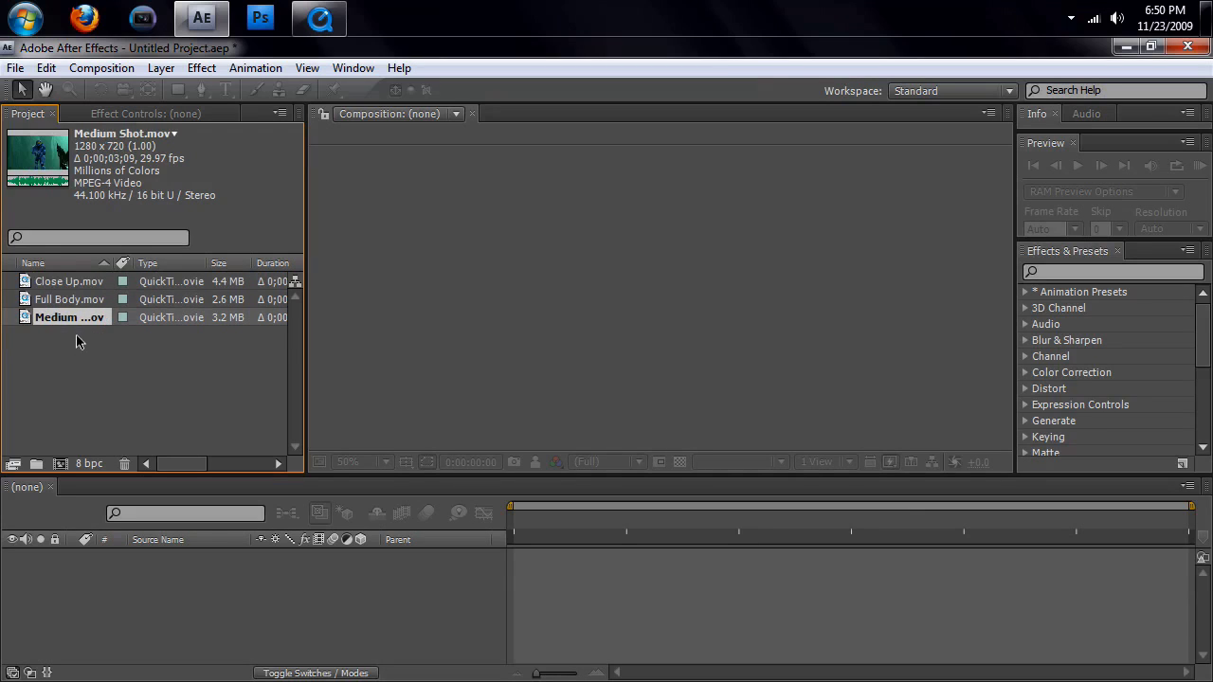
pyautogui.click(66, 301)
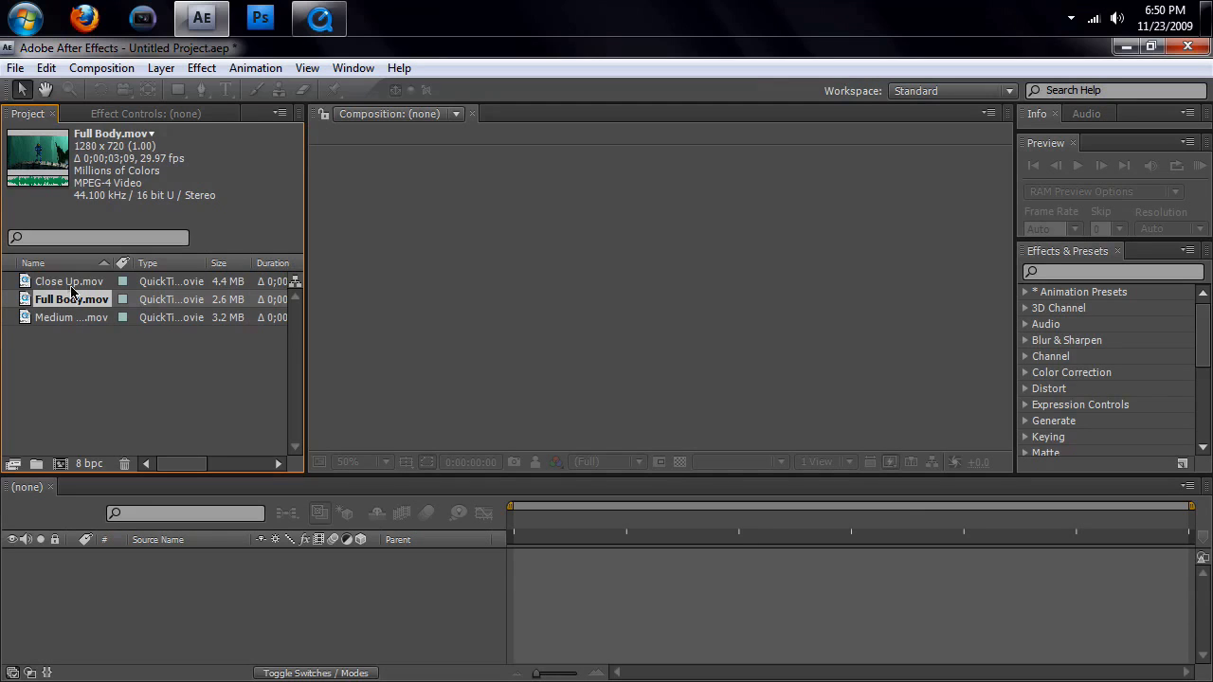
pyautogui.moveTo(55, 285); pyautogui.dragTo(620, 287)
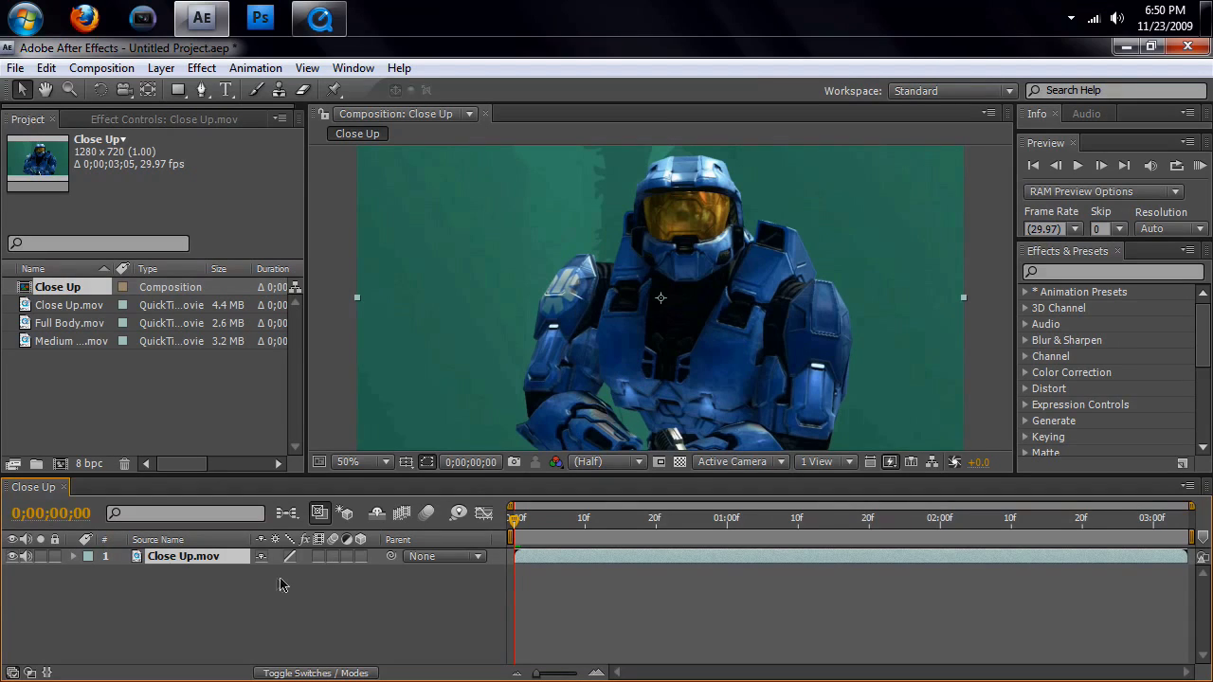
# - Apply Keylight (1.2) from the Keying effects to the Close Up.mov layer
pyautogui.click(202, 580)
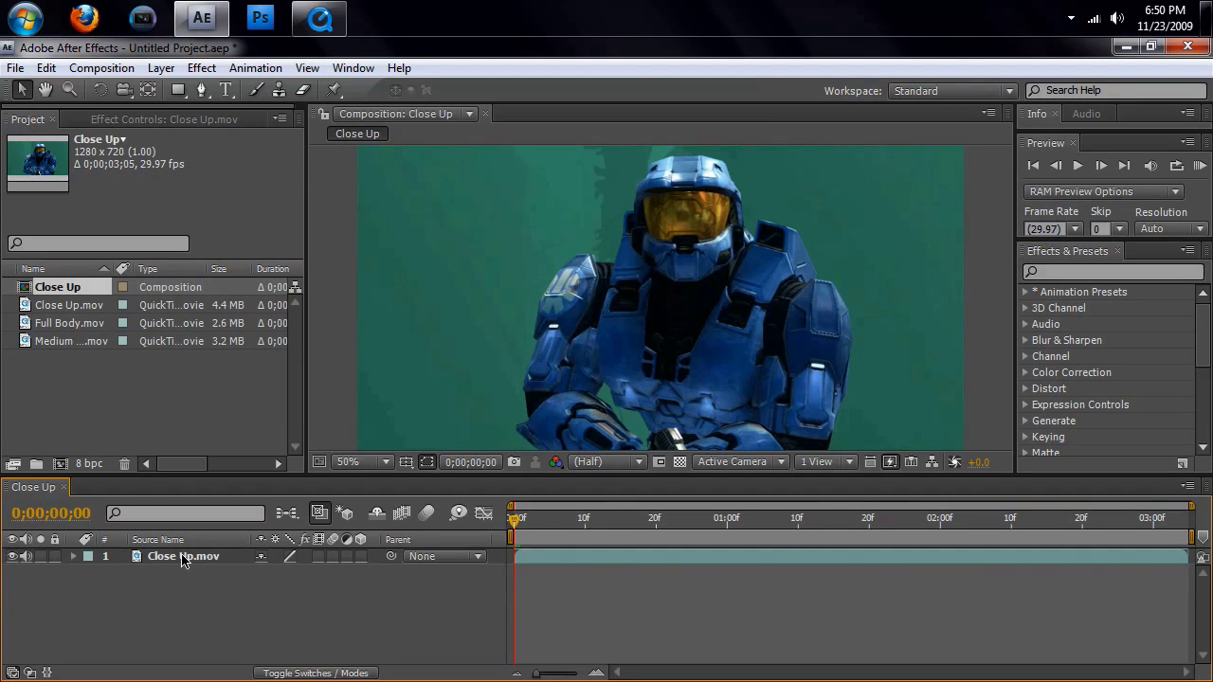
pyautogui.click(184, 560)
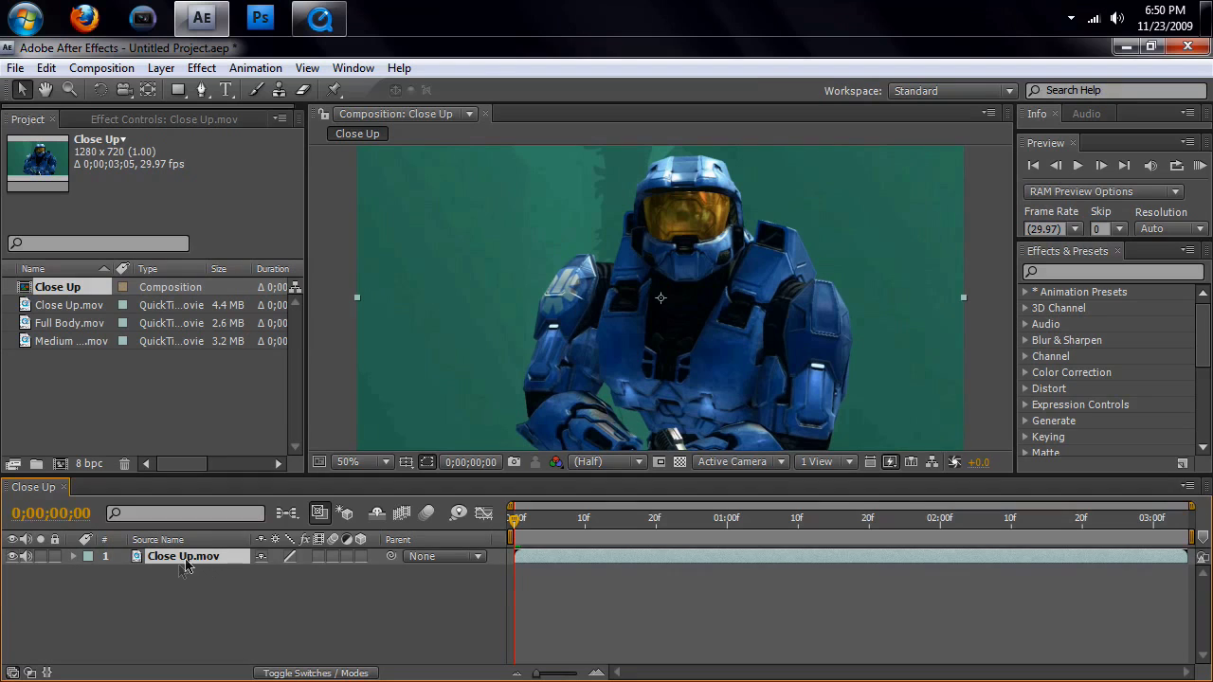
pyautogui.click(201, 69)
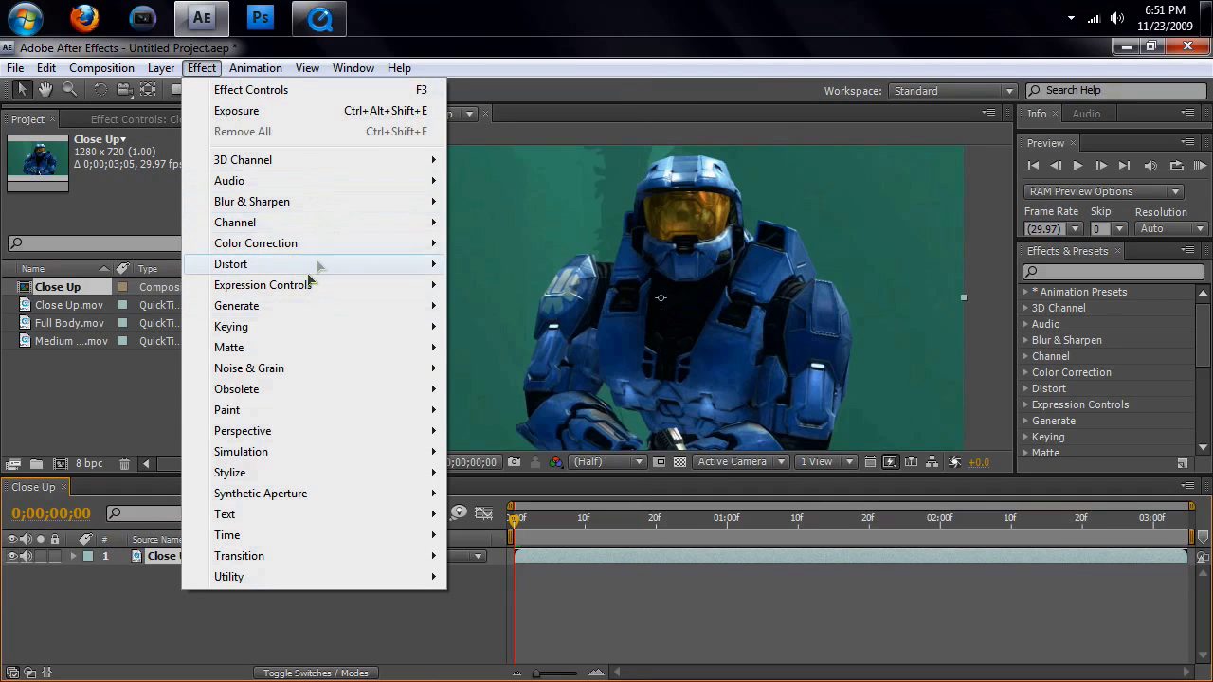
pyautogui.moveTo(303, 314)
pyautogui.click(148, 607)
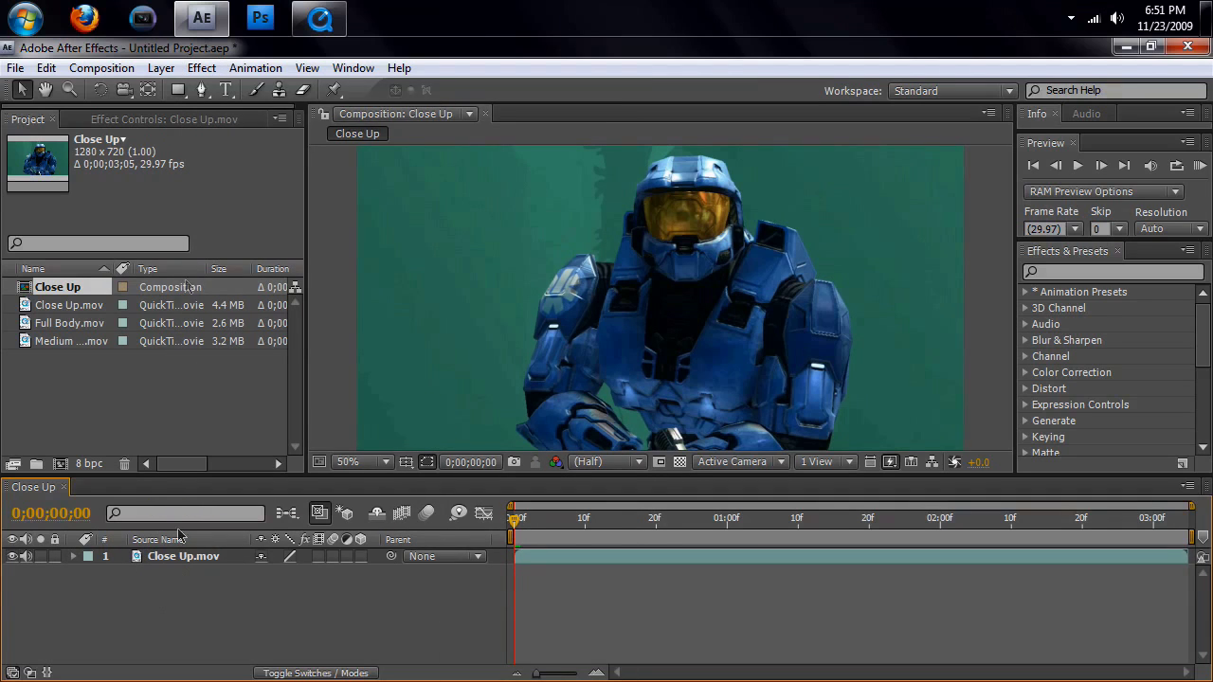
pyautogui.click(208, 72)
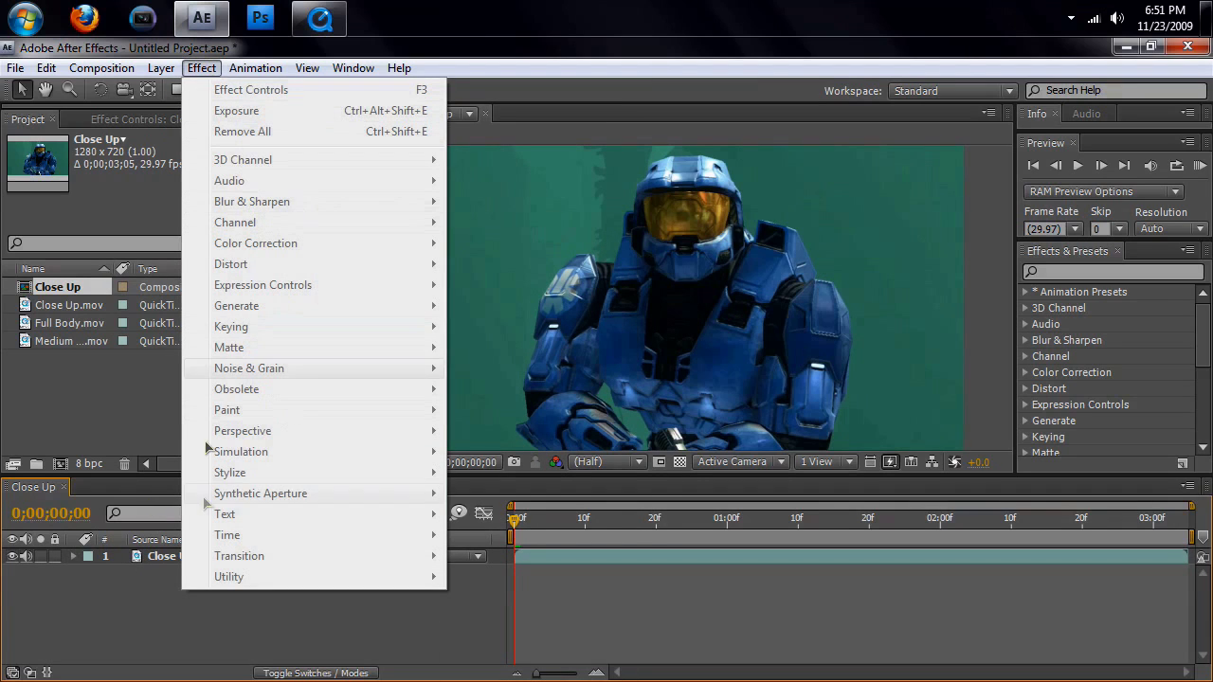
pyautogui.click(163, 652)
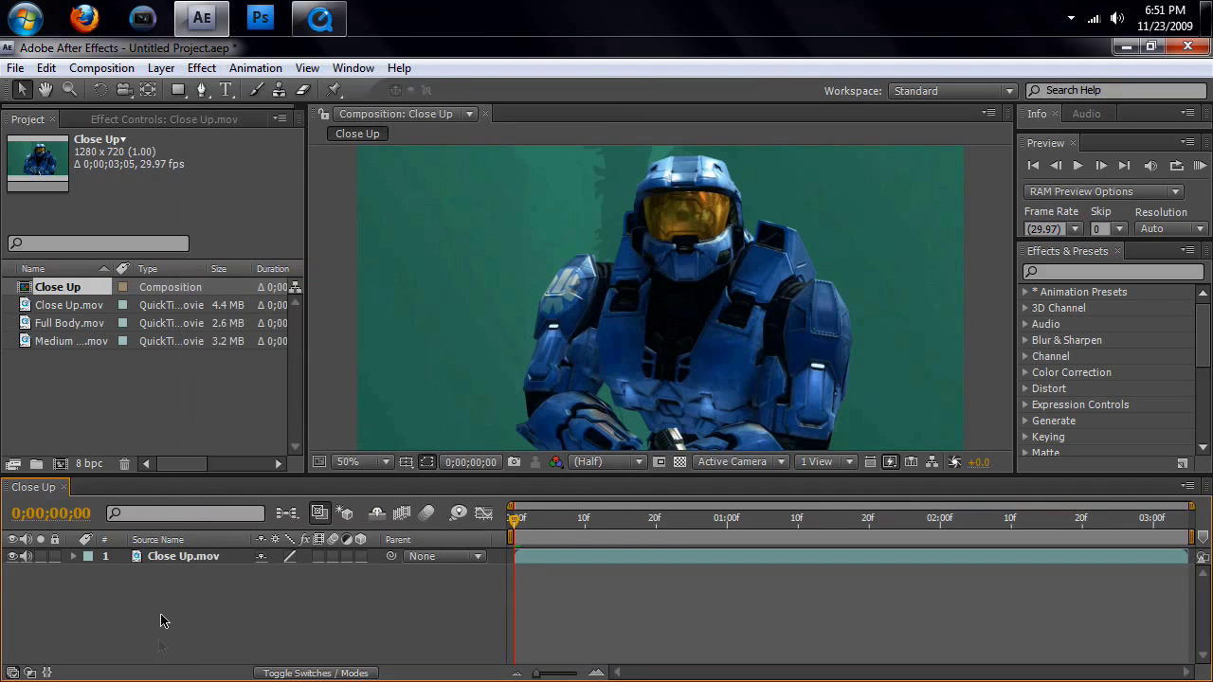
pyautogui.click(180, 561)
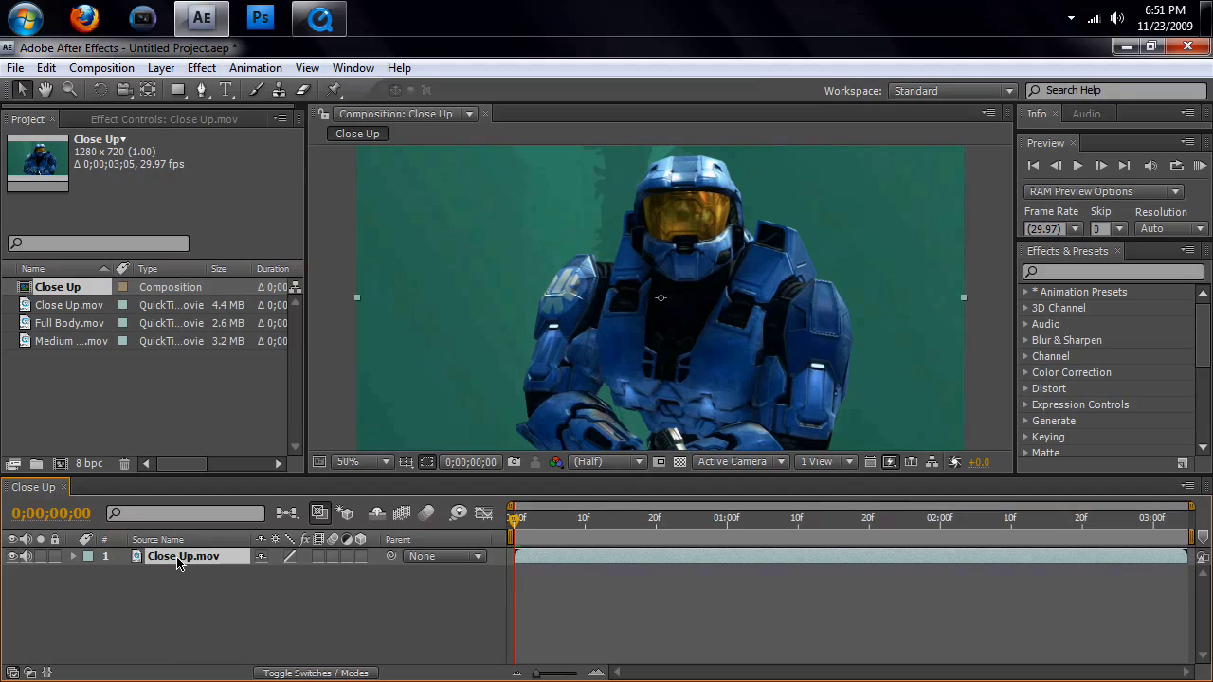
pyautogui.click(200, 70)
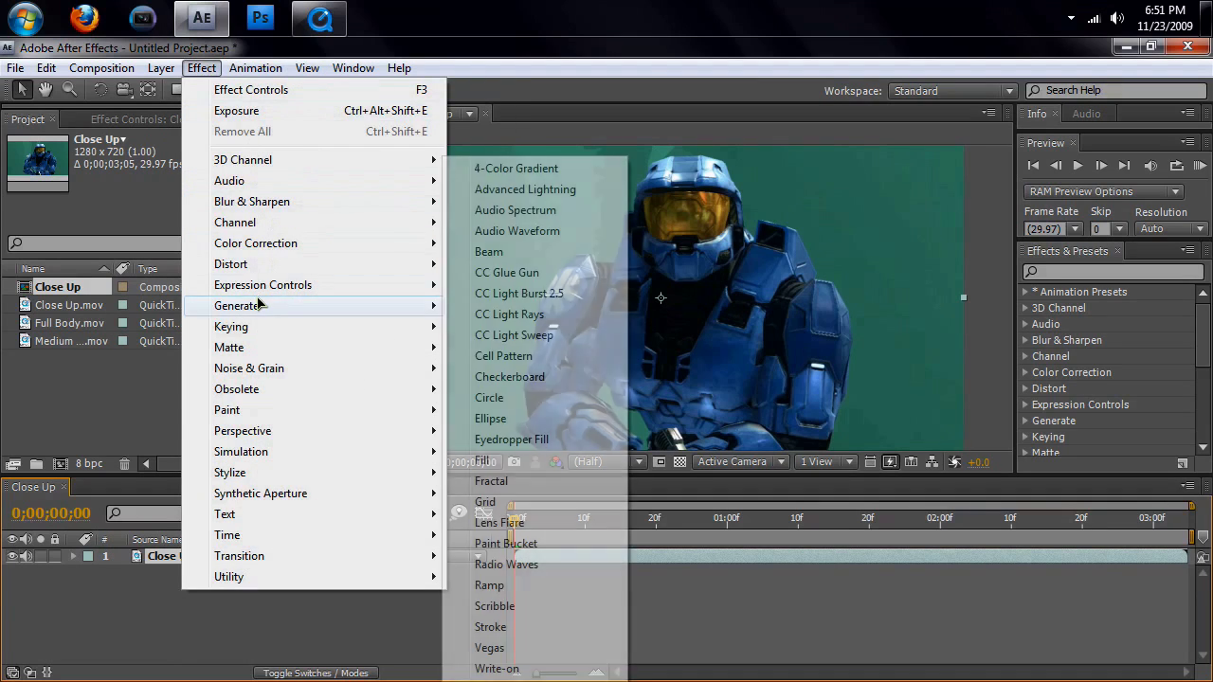
pyautogui.moveTo(245, 327)
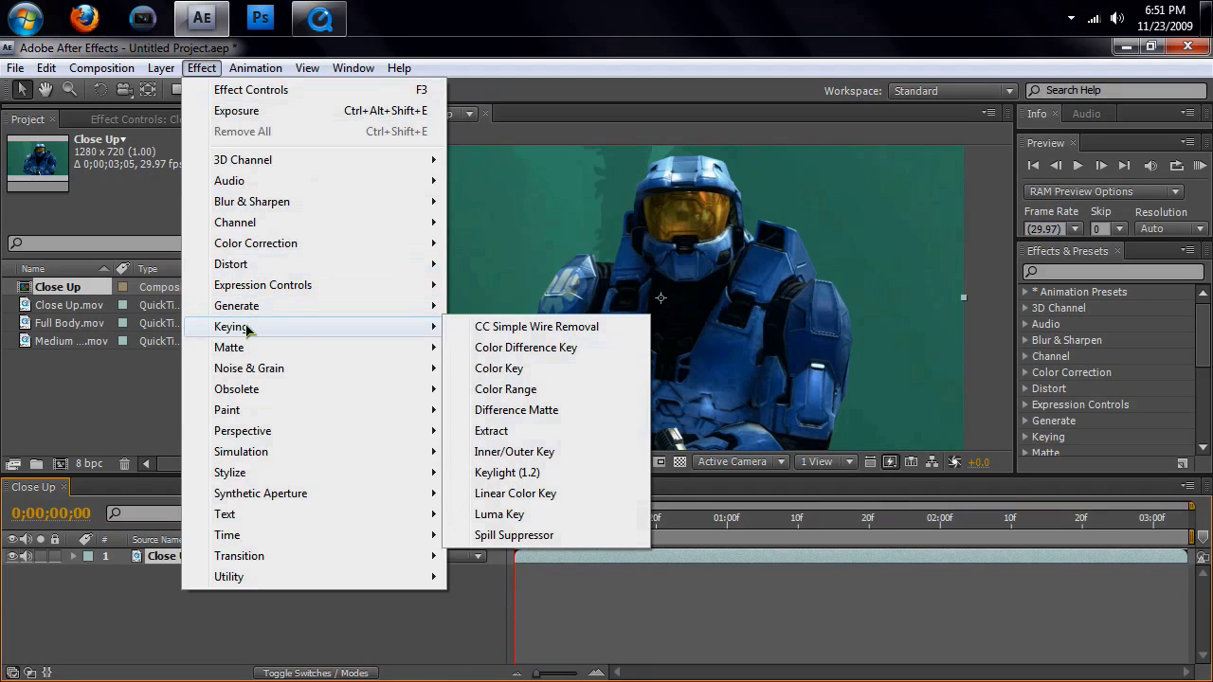
pyautogui.click(505, 473)
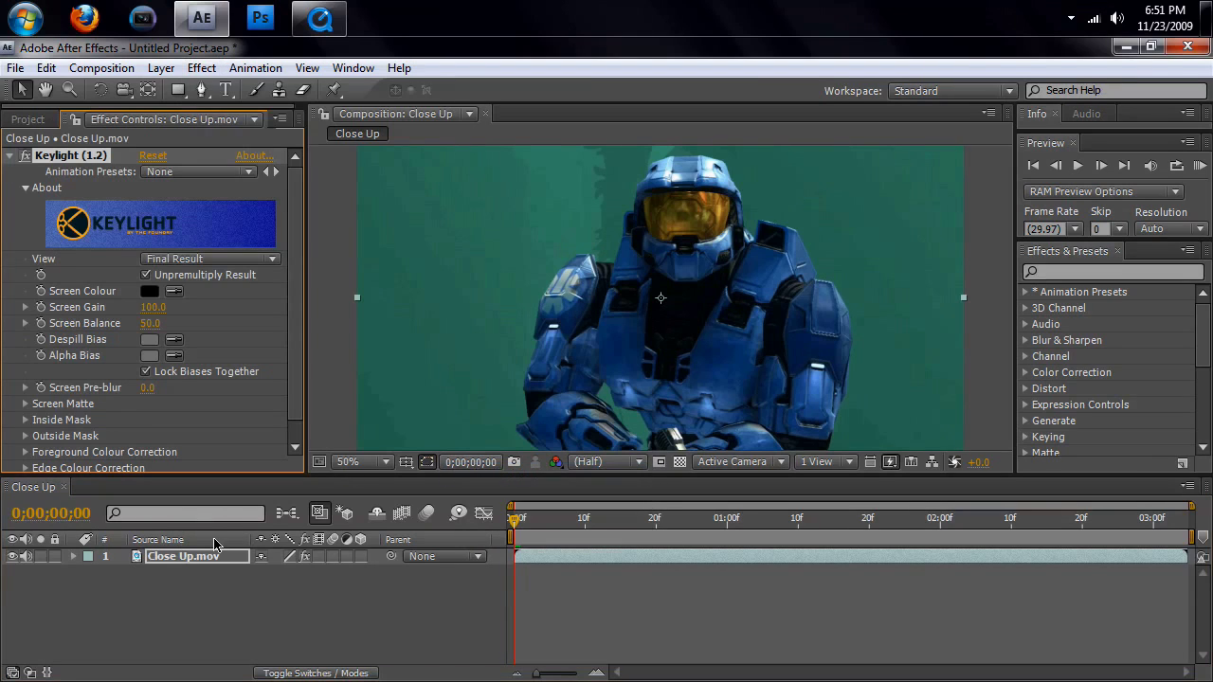
# - Enter 1.5 as Keylight's Screen Pre-blur value on the Close Up layer
pyautogui.click(194, 560)
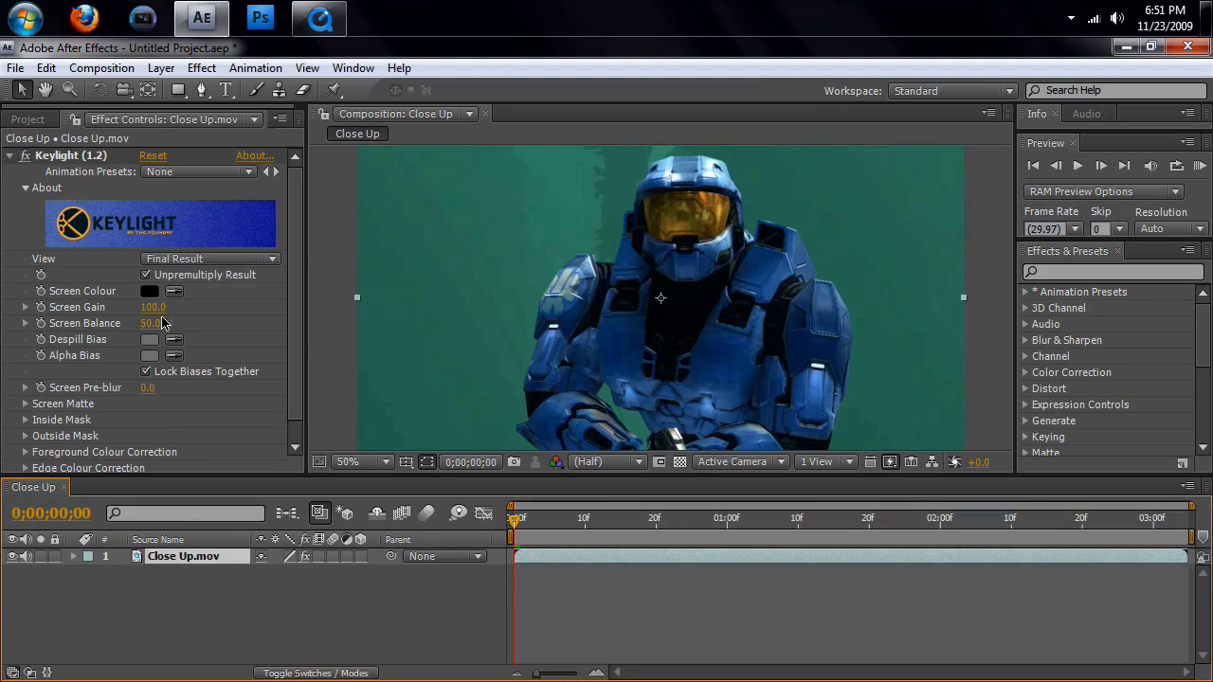
pyautogui.click(148, 389)
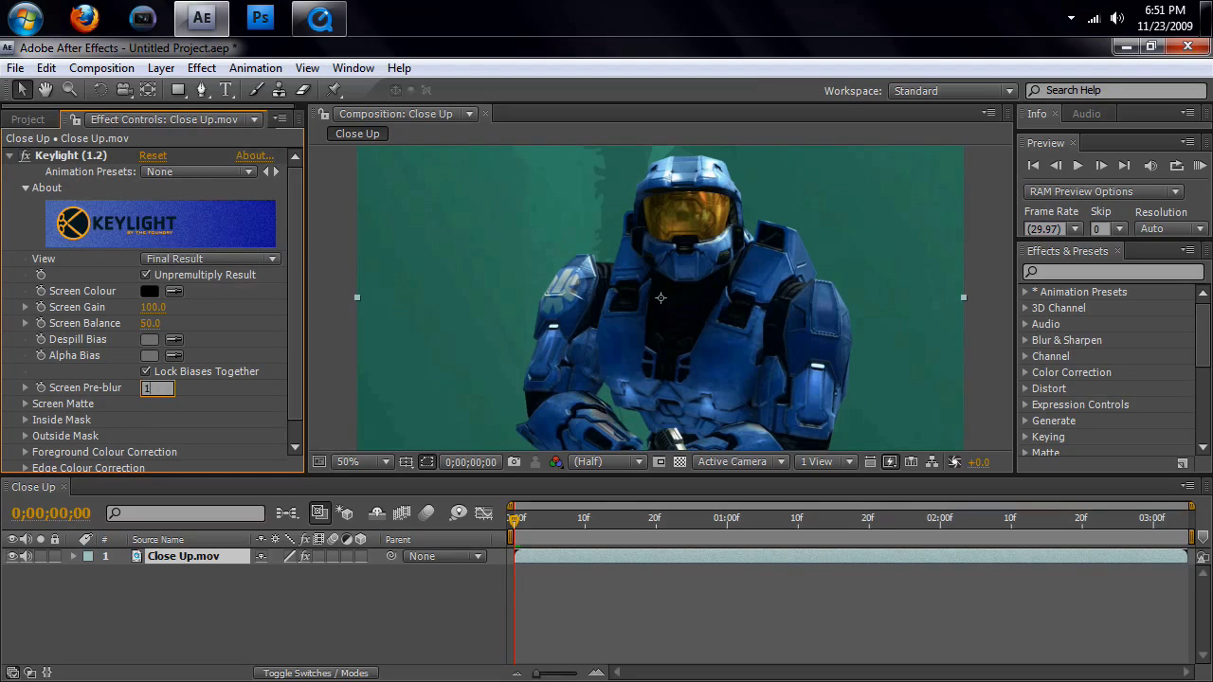
pyautogui.write('1.5')
pyautogui.press('Return')
# - Sample the green backdrop with the Screen Colour eyedropper so it is keyed out
pyautogui.click(173, 293)
pyautogui.click(629, 169)
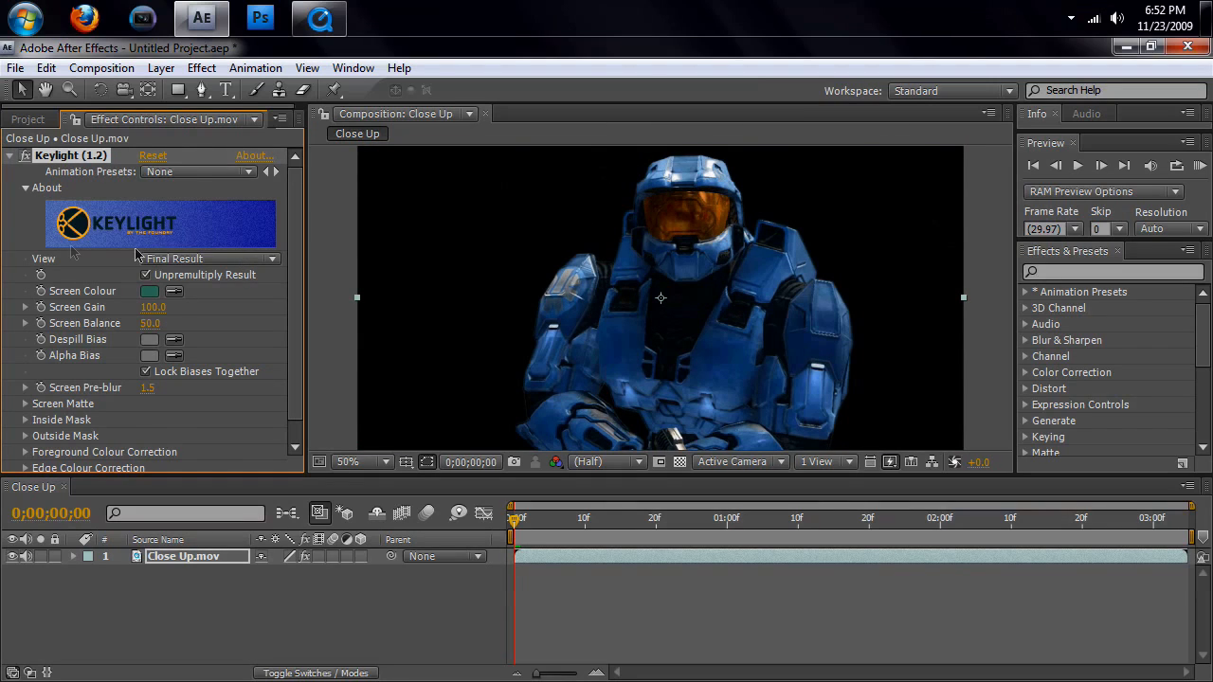
# - Switch Keylight's View to Screen Matte and expand the Screen Matte settings group
pyautogui.click(193, 259)
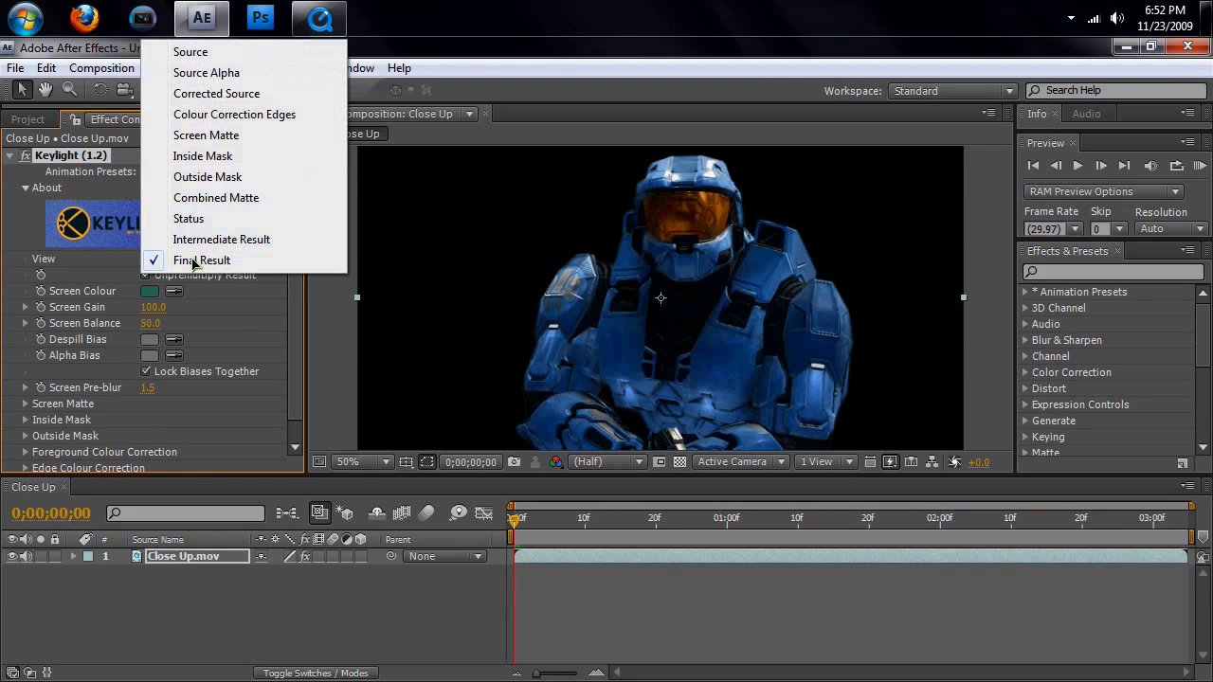
pyautogui.click(207, 137)
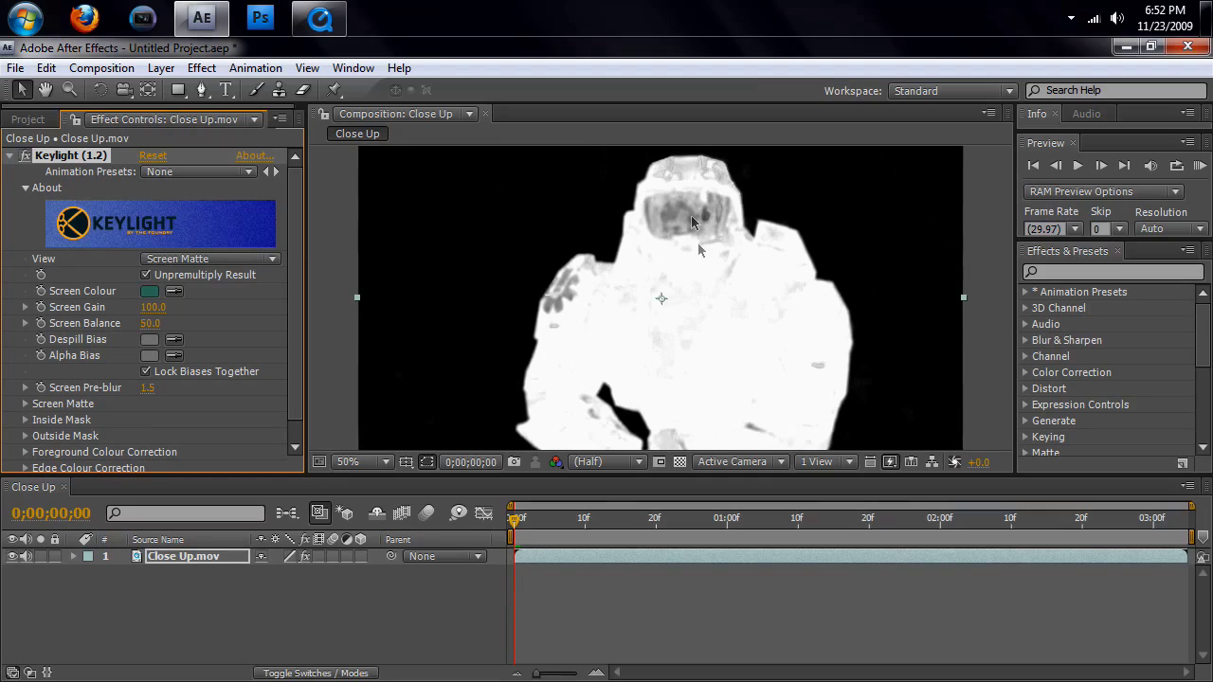
pyautogui.click(26, 406)
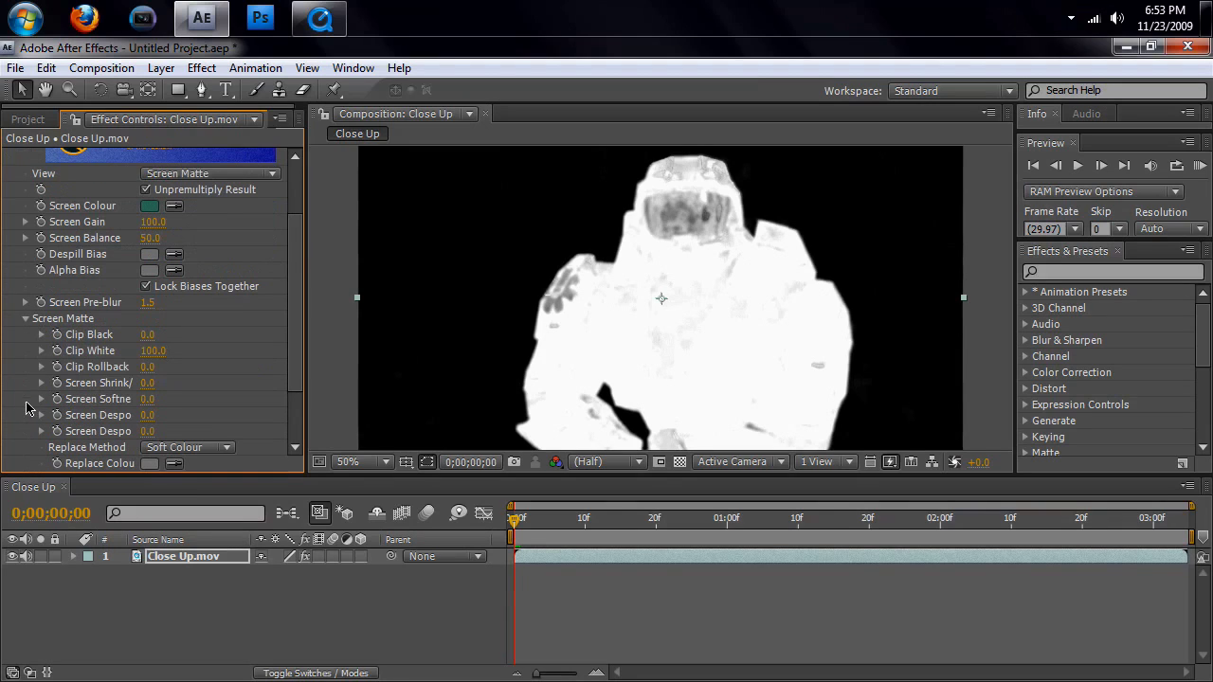